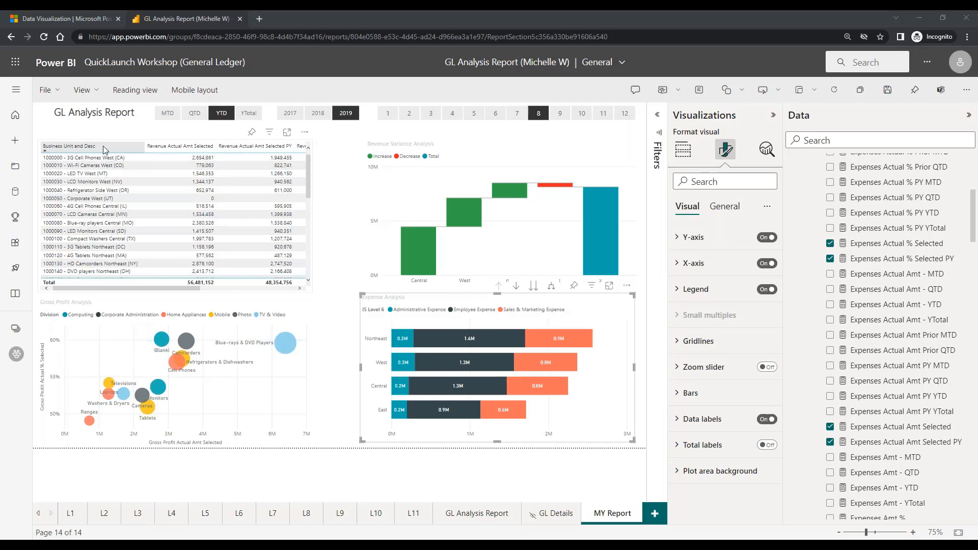
# Step: Remove the business unit revenue table from the report page
pyautogui.click(135, 147)
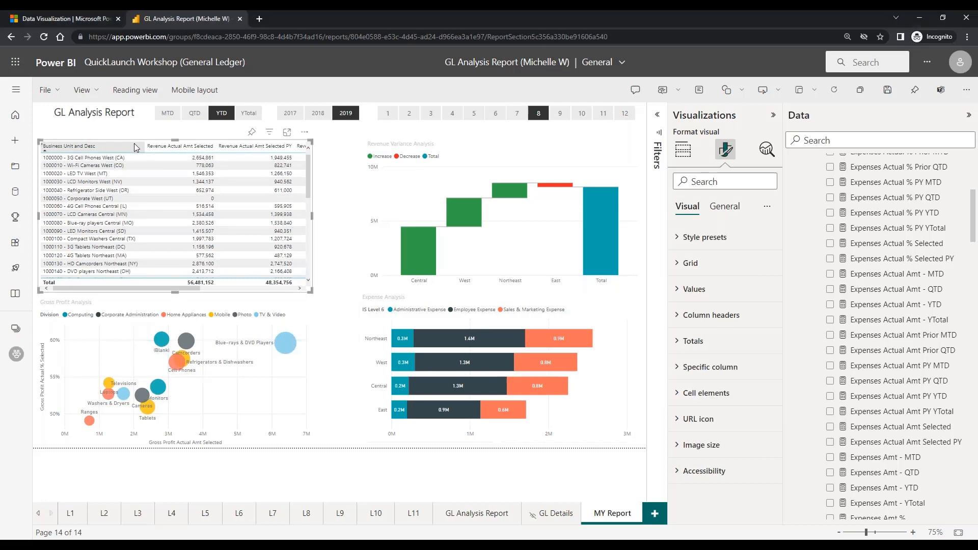
pyautogui.click(304, 132)
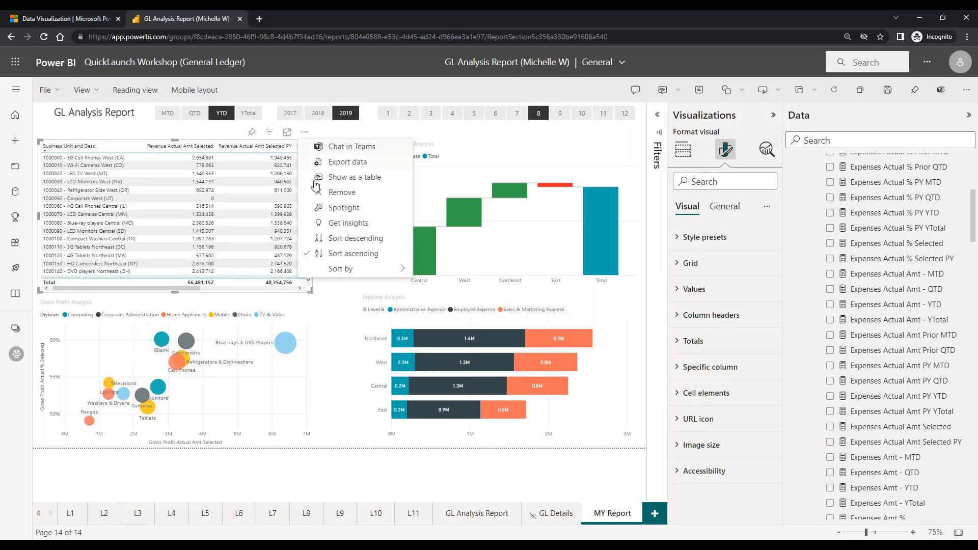
pyautogui.click(329, 198)
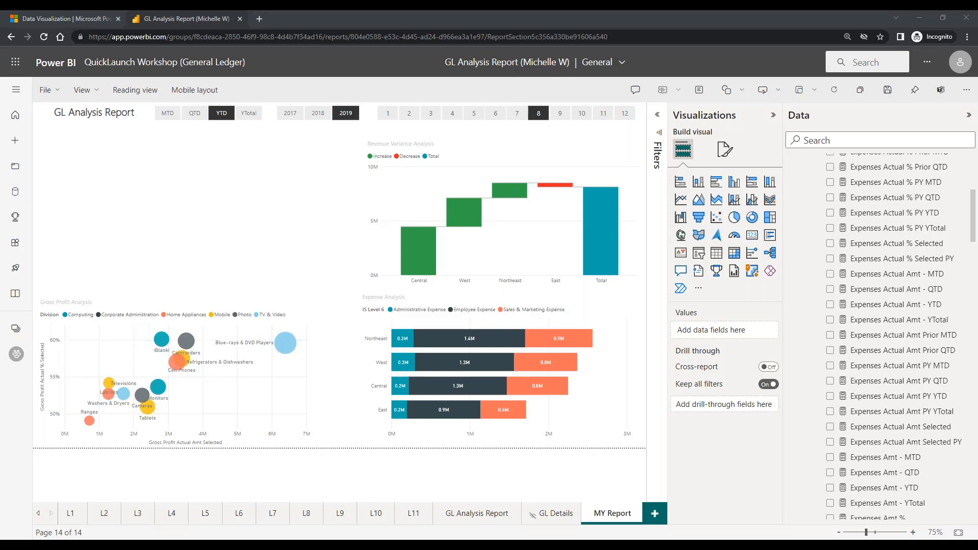
# Step: Add a KPI visual in the emptied area with the fiscal calendar's Year as its trend axis
pyautogui.click(136, 197)
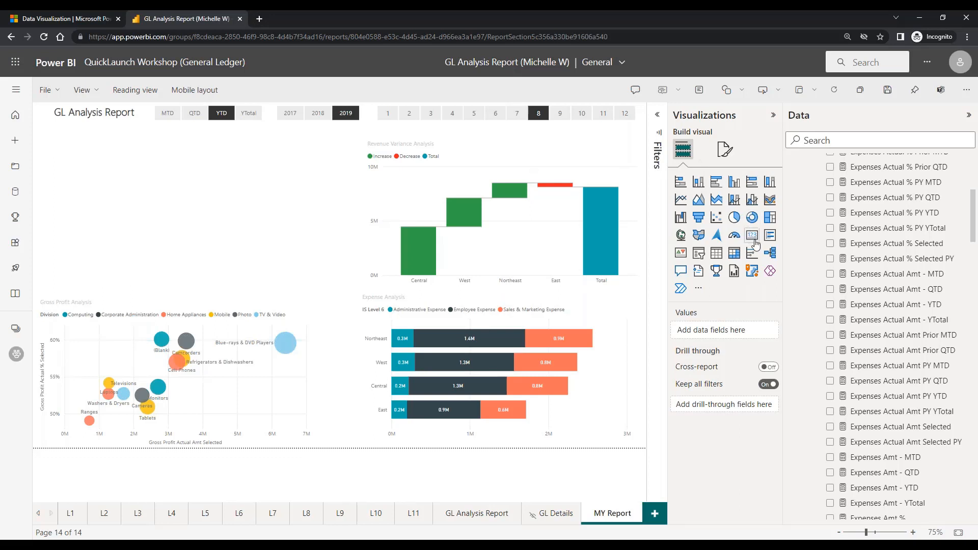
pyautogui.click(681, 253)
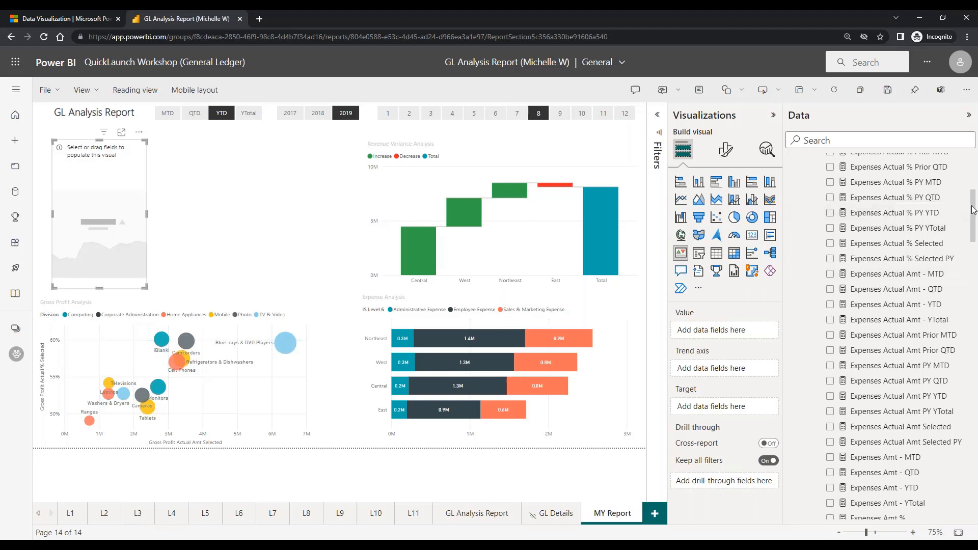
pyautogui.scroll(5, 865, 186)
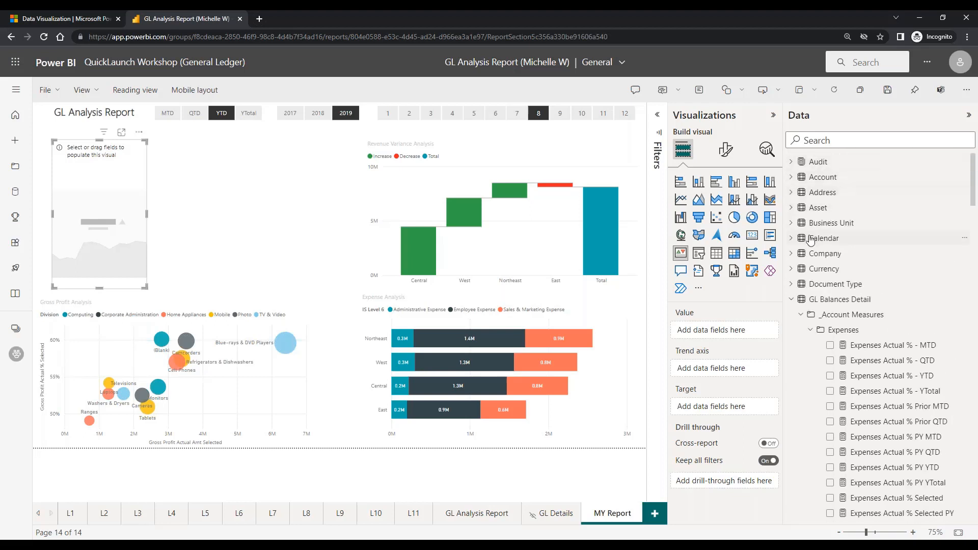
pyautogui.click(791, 238)
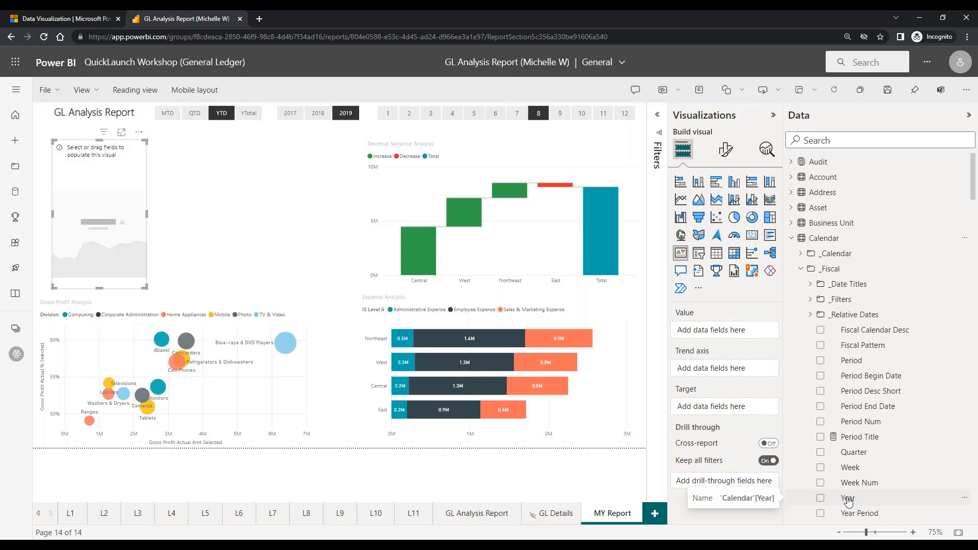
pyautogui.moveTo(848, 501); pyautogui.dragTo(709, 369)
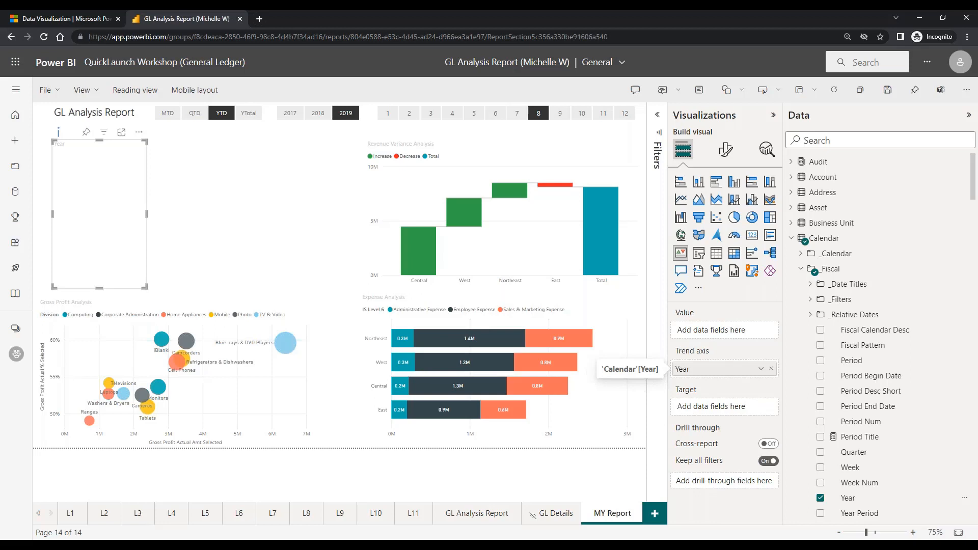
# Step: Assign Revenue Actual Amt Selected as the KPI's value and Revenue Actual Amt Selected PY as its target
pyautogui.click(793, 239)
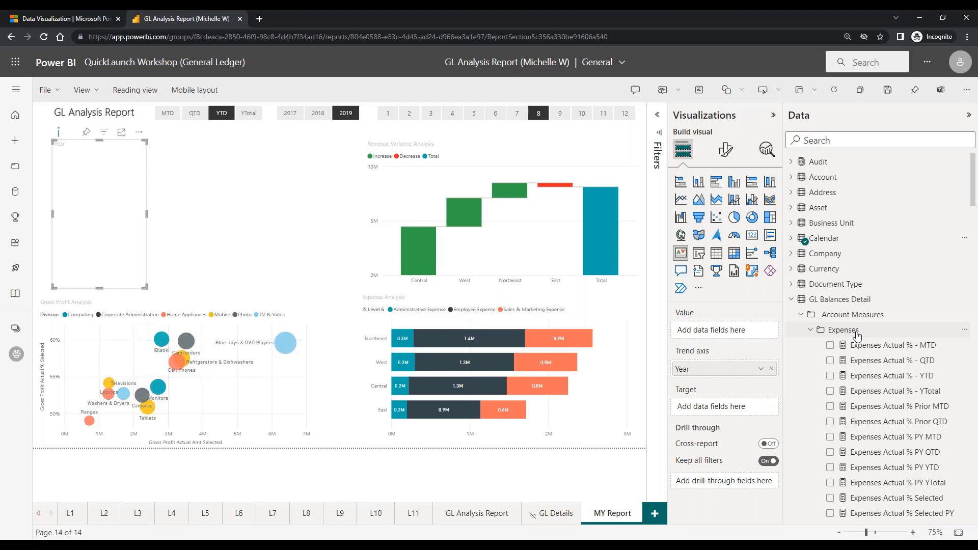
pyautogui.scroll(-3, 858, 333)
pyautogui.scroll(2, 815, 290)
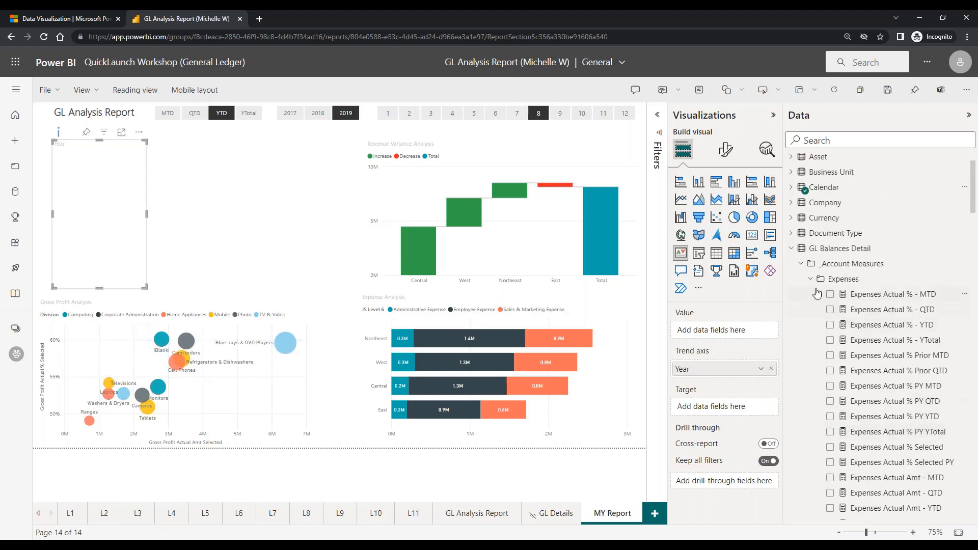
pyautogui.click(810, 281)
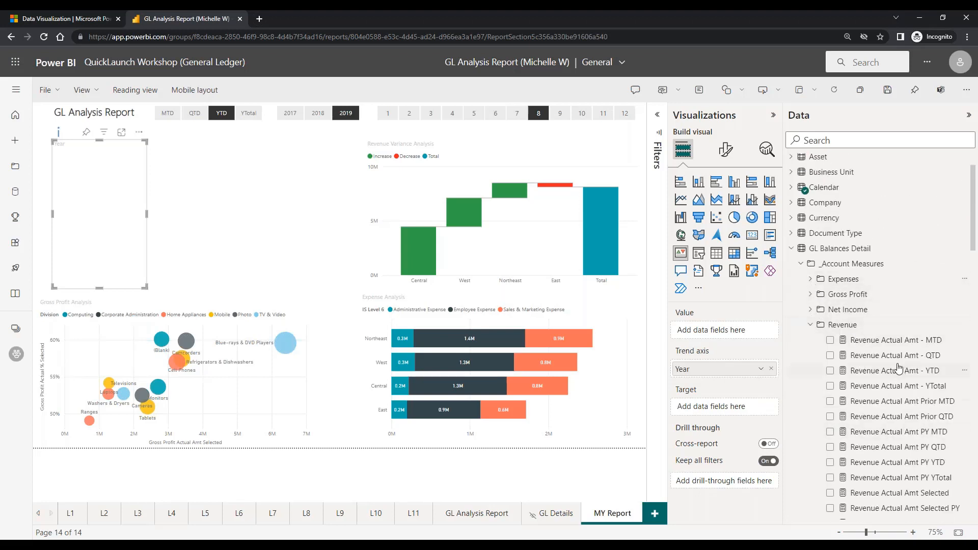
pyautogui.scroll(-5, 892, 366)
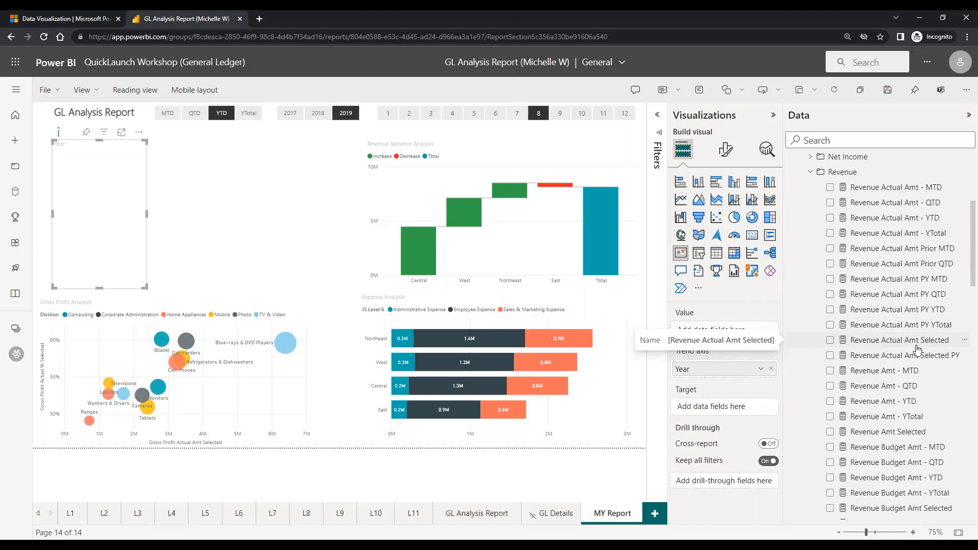
pyautogui.moveTo(911, 349); pyautogui.dragTo(727, 332)
pyautogui.moveTo(932, 360); pyautogui.dragTo(718, 408)
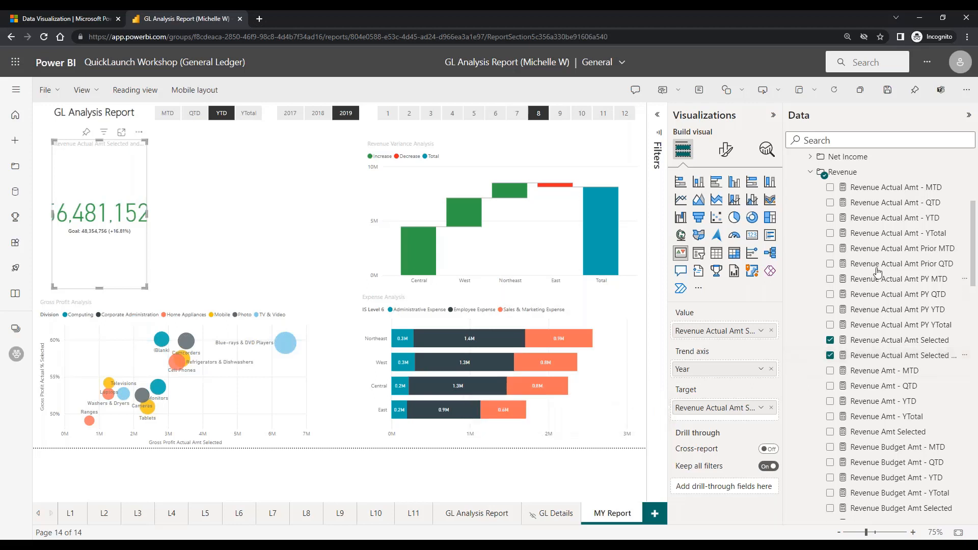
pyautogui.scroll(2, 866, 265)
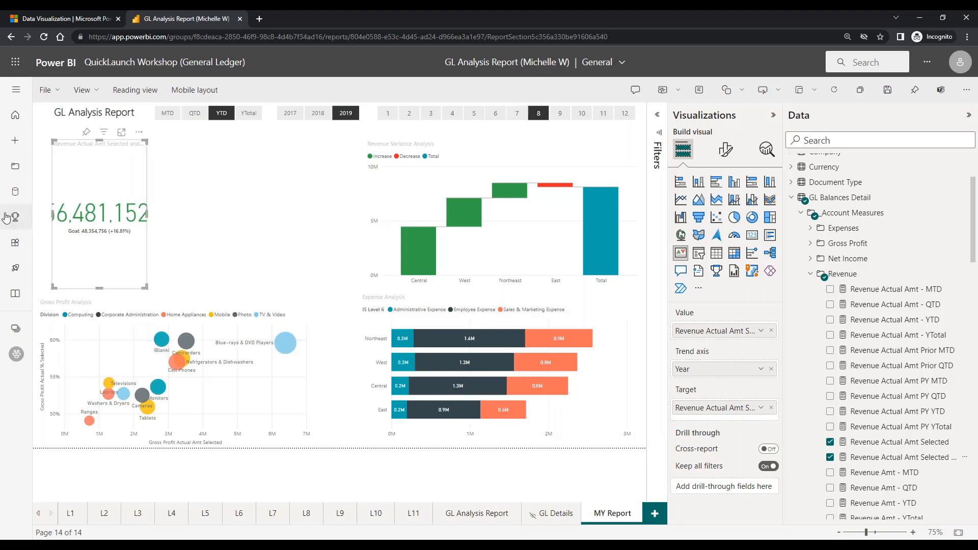
# Step: Resize the KPI visual to a wider, shorter box and set its title to "Revenue vs PY"
pyautogui.moveTo(146, 288); pyautogui.dragTo(190, 205)
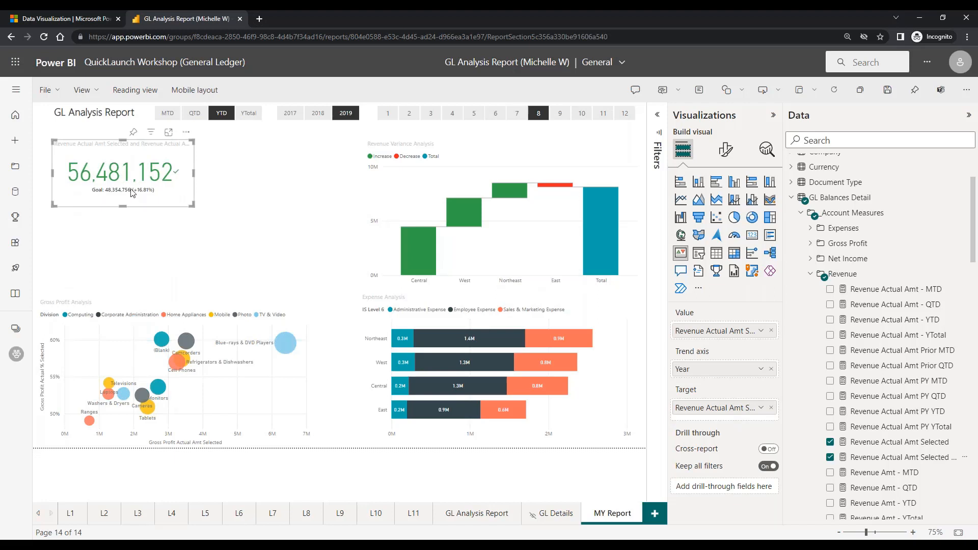
pyautogui.click(727, 160)
pyautogui.click(725, 206)
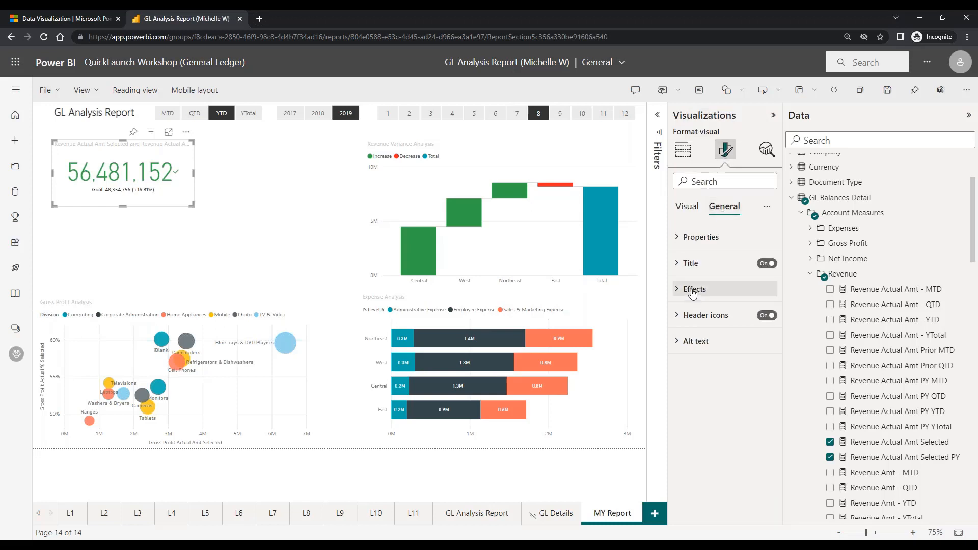
pyautogui.click(680, 263)
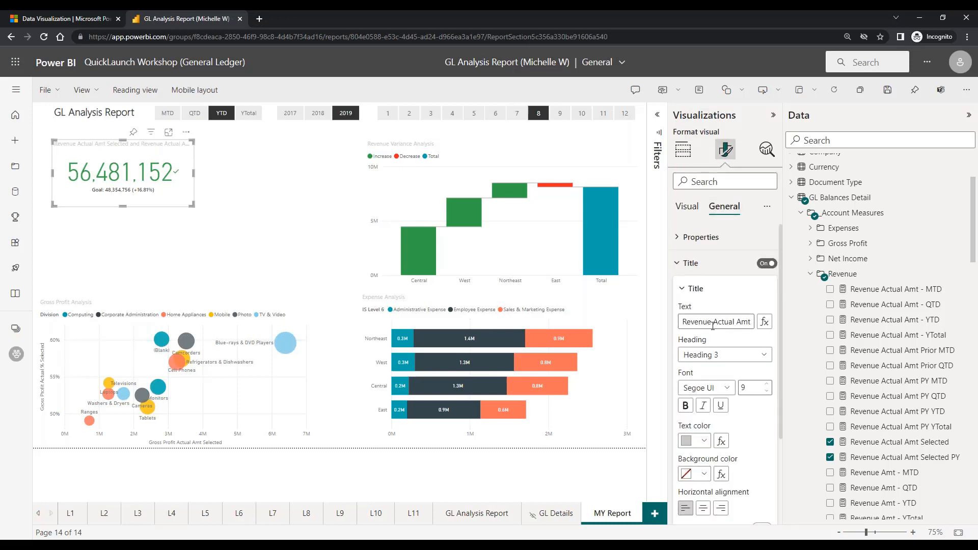
pyautogui.moveTo(713, 326); pyautogui.dragTo(751, 327)
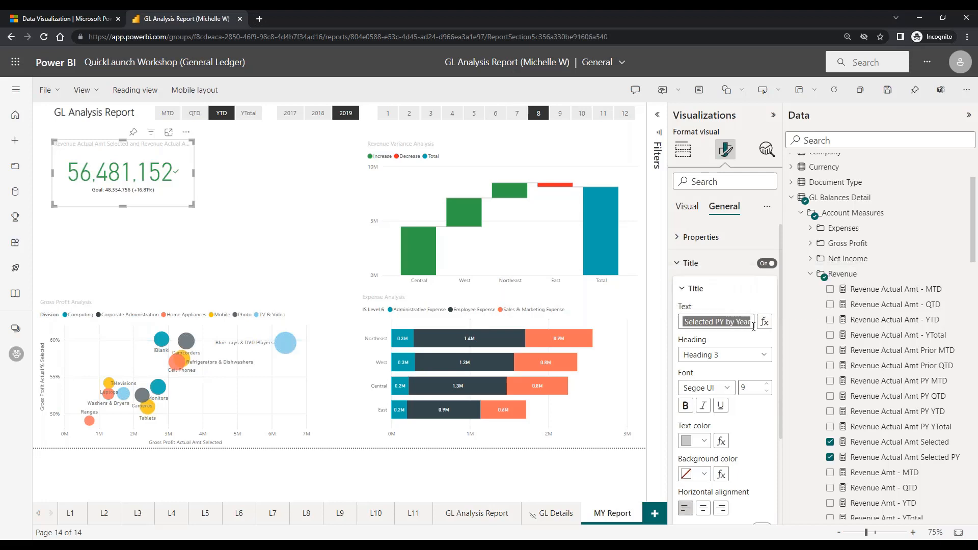
pyautogui.write('Revenue vs PY')
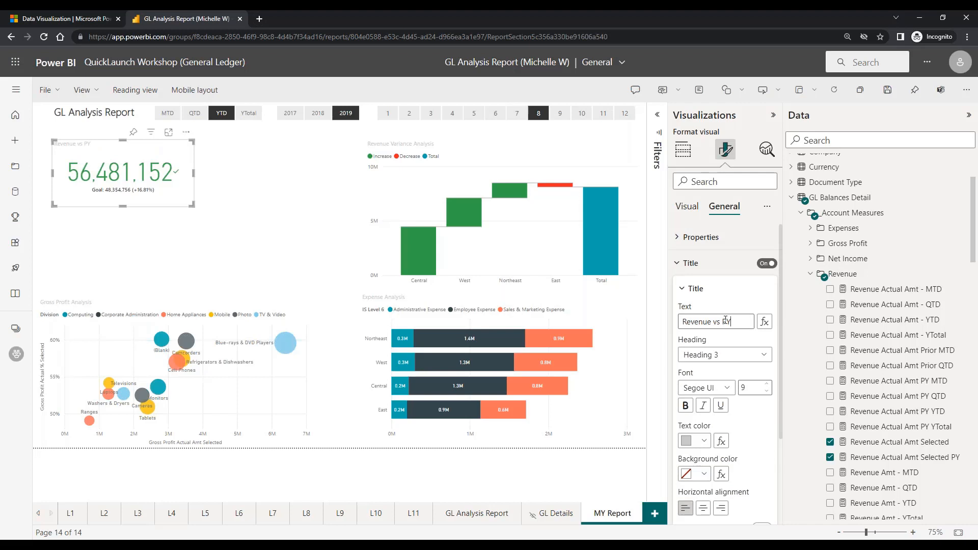
pyautogui.click(324, 251)
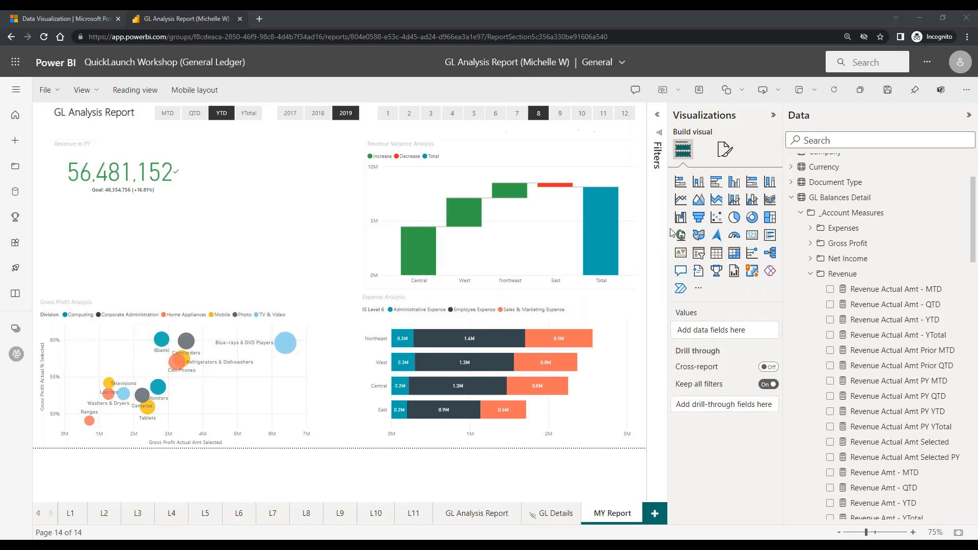
# Step: Set the KPI's callout value display units to Millions and shrink the visual to fit the shorter number
pyautogui.click(725, 150)
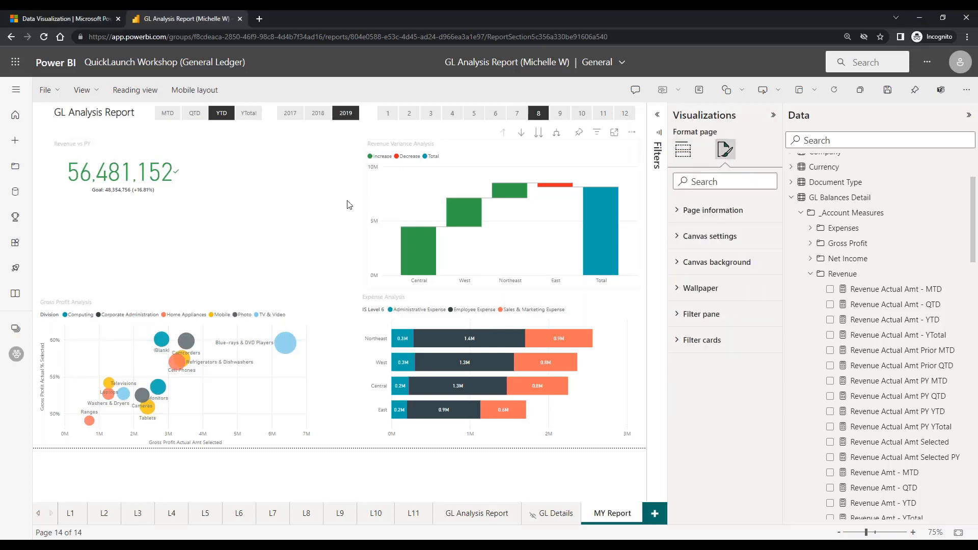
pyautogui.click(184, 204)
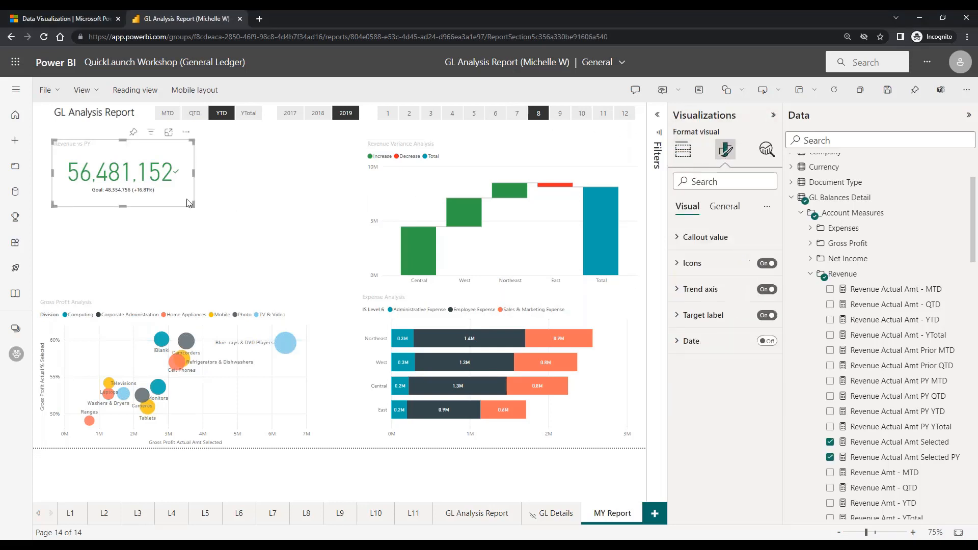
pyautogui.click(680, 240)
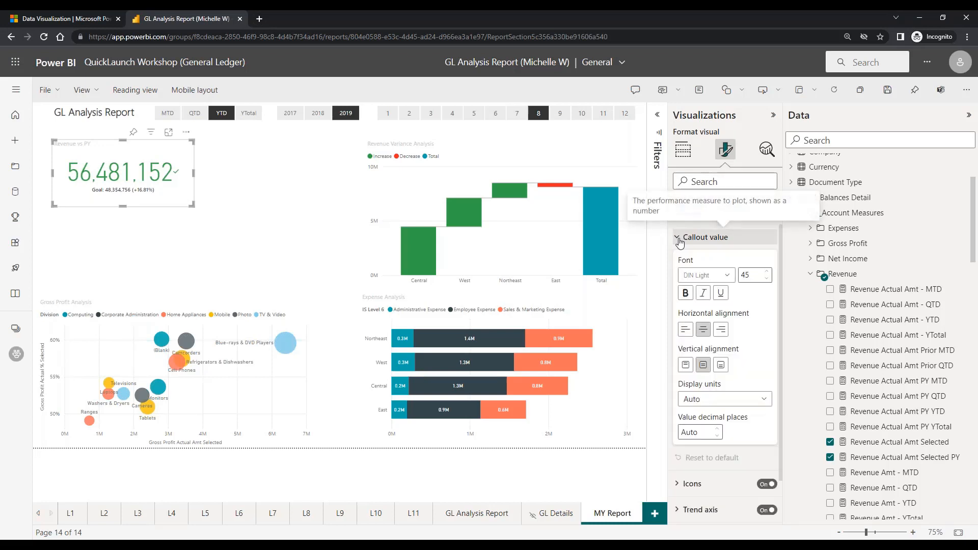
pyautogui.click(735, 400)
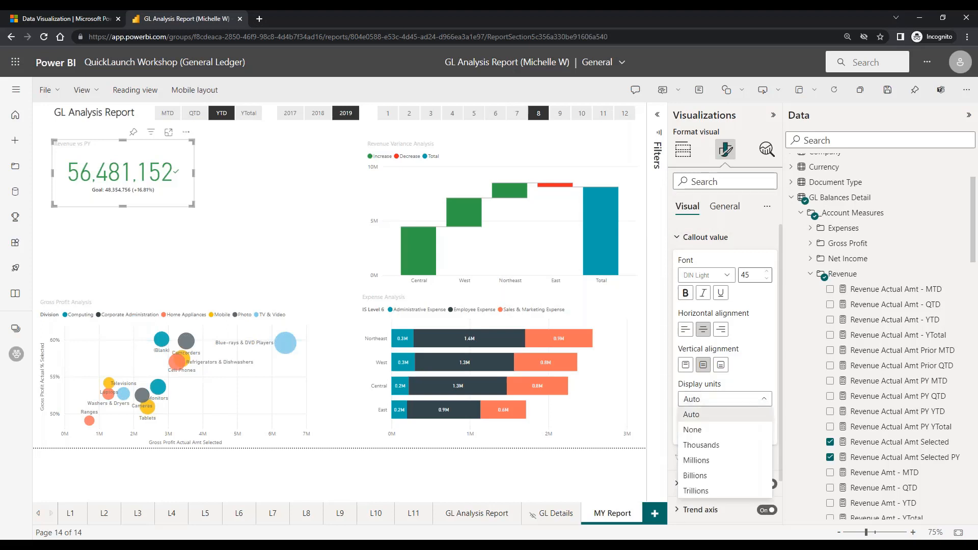
pyautogui.click(721, 460)
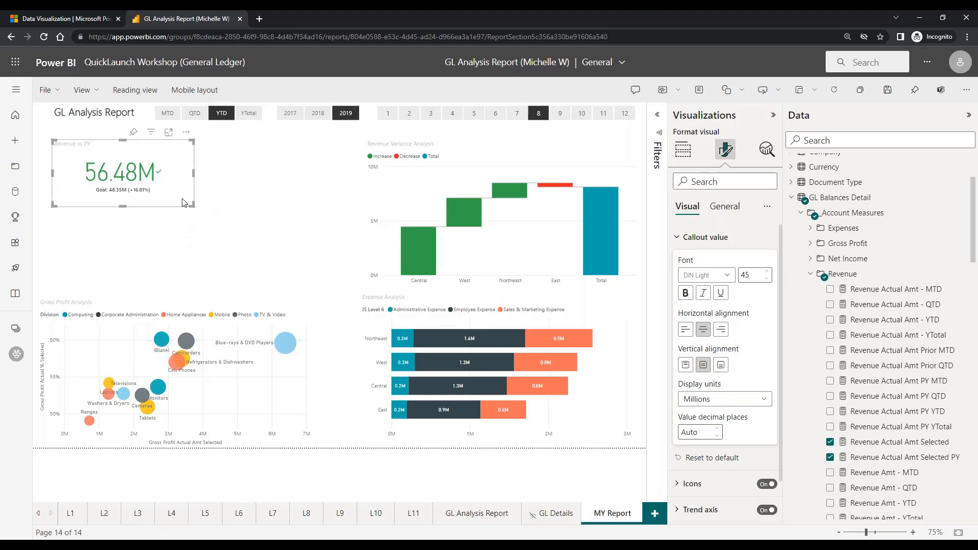
pyautogui.moveTo(194, 205); pyautogui.dragTo(164, 194)
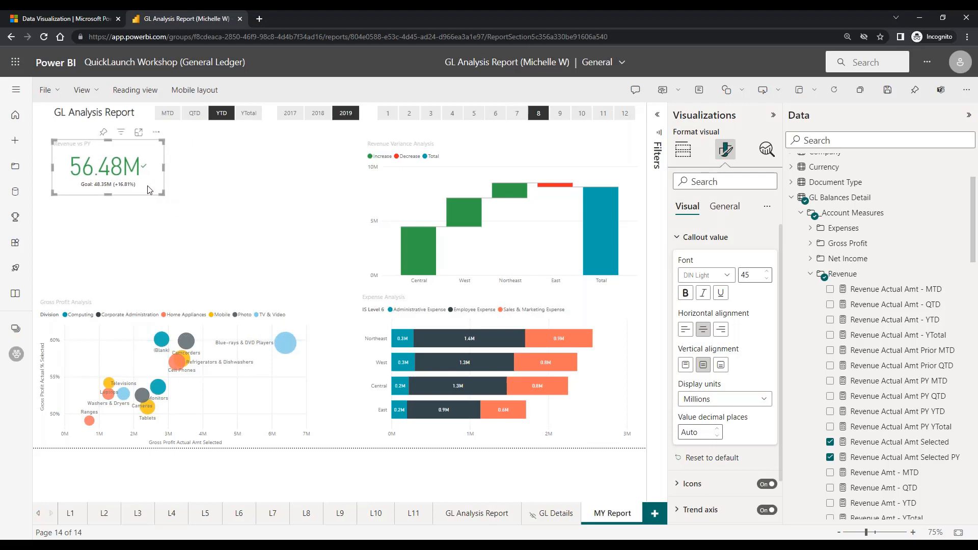
pyautogui.moveTo(163, 194); pyautogui.dragTo(156, 195)
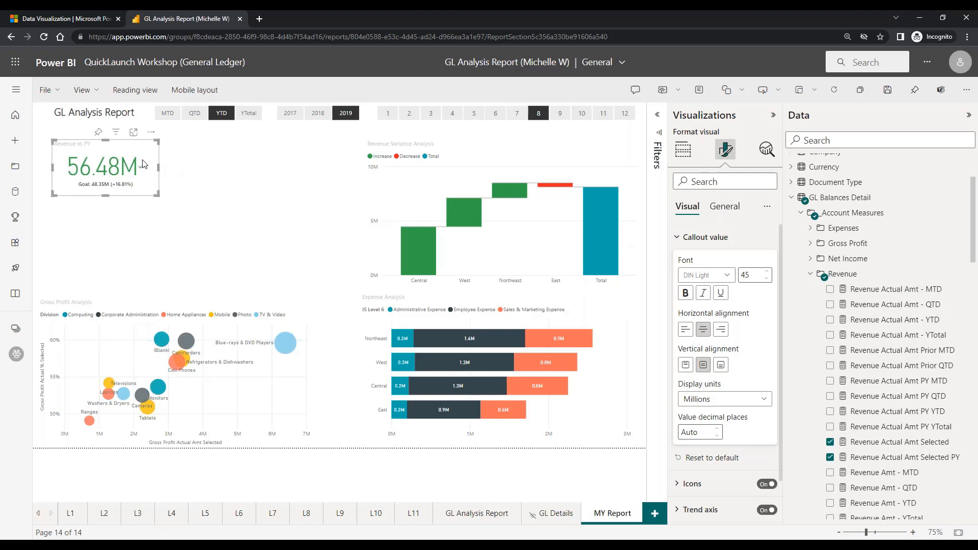
# Step: Duplicate the Revenue vs PY KPI and place the copy directly below the original
pyautogui.press('Delete')
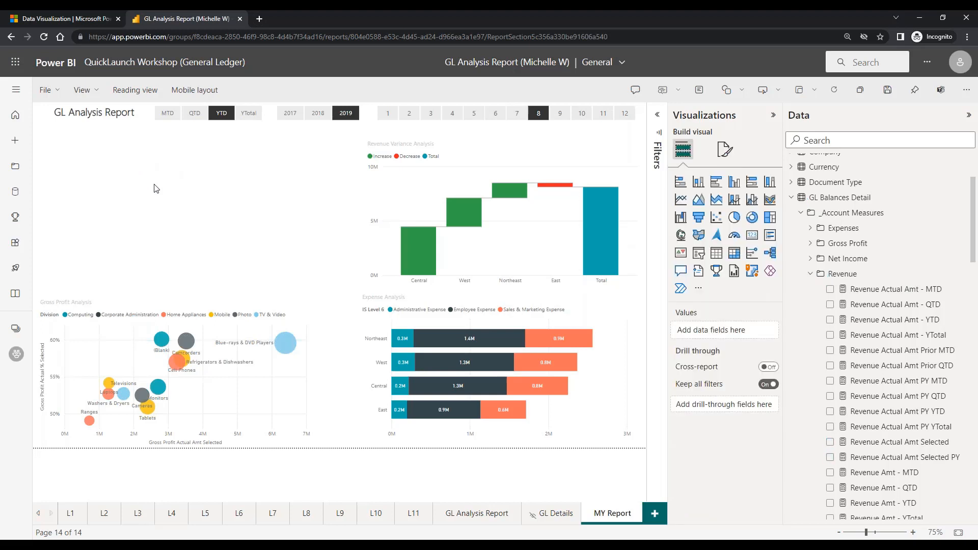
pyautogui.hotkey('ctrl', 'z')
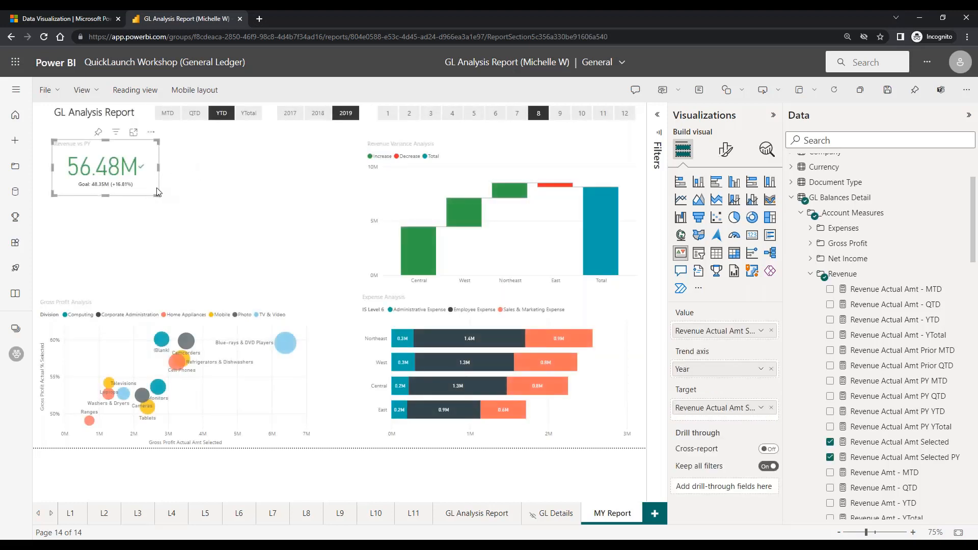
pyautogui.hotkey('ctrl', 'c')
pyautogui.hotkey('ctrl', 'v')
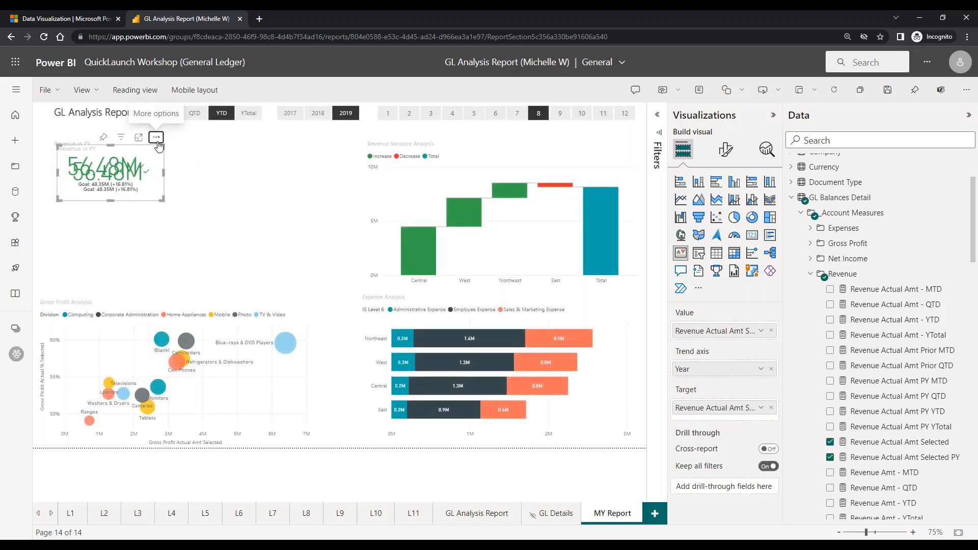
pyautogui.moveTo(159, 147); pyautogui.dragTo(153, 201)
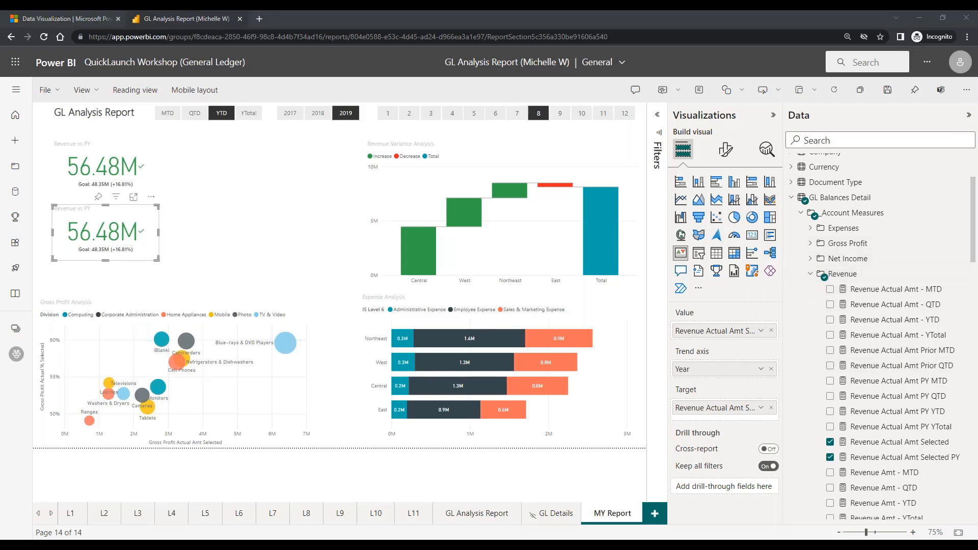
# Step: Replace the copied KPI's measures with Expenses Actual Amt Selected as the value and Expenses Actual Amt Selected PY as the target
pyautogui.click(818, 276)
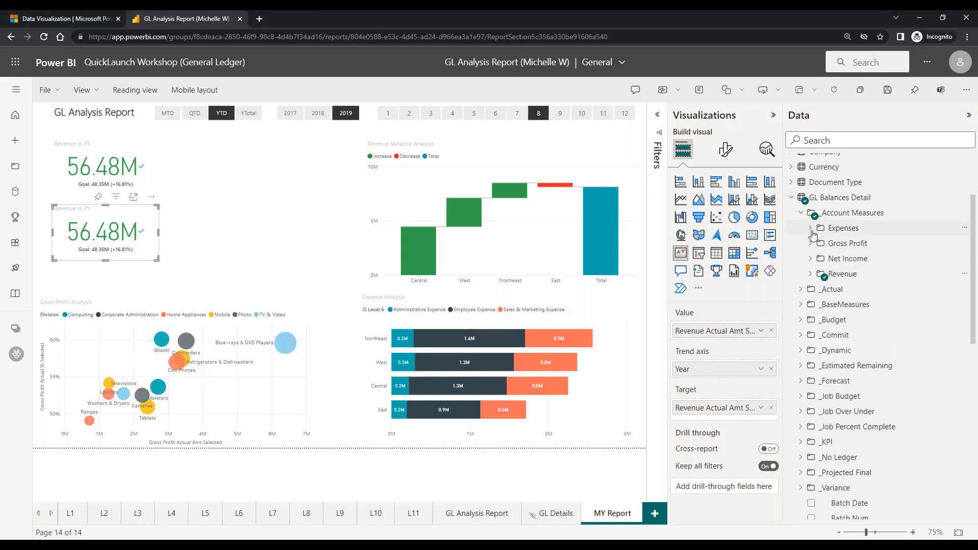
pyautogui.click(813, 233)
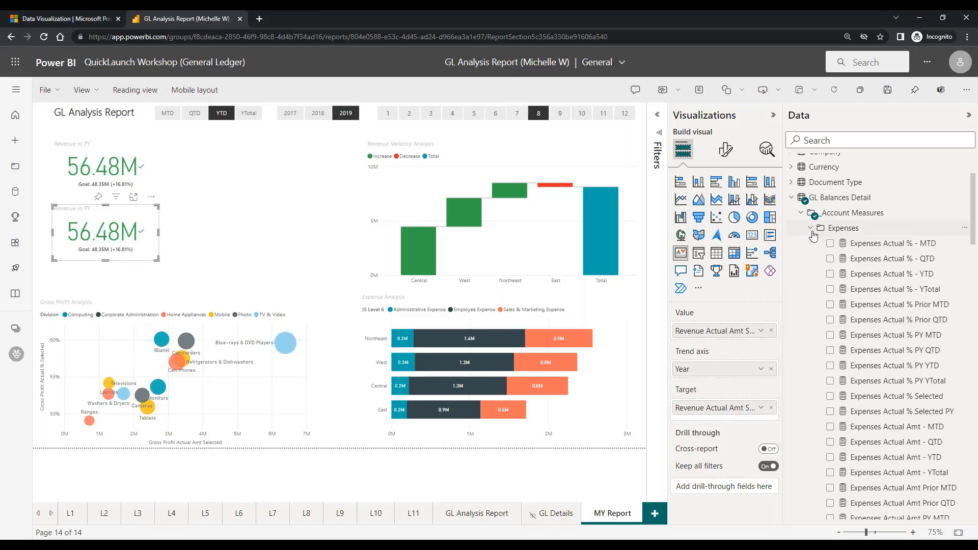
pyautogui.click(772, 330)
pyautogui.click(772, 408)
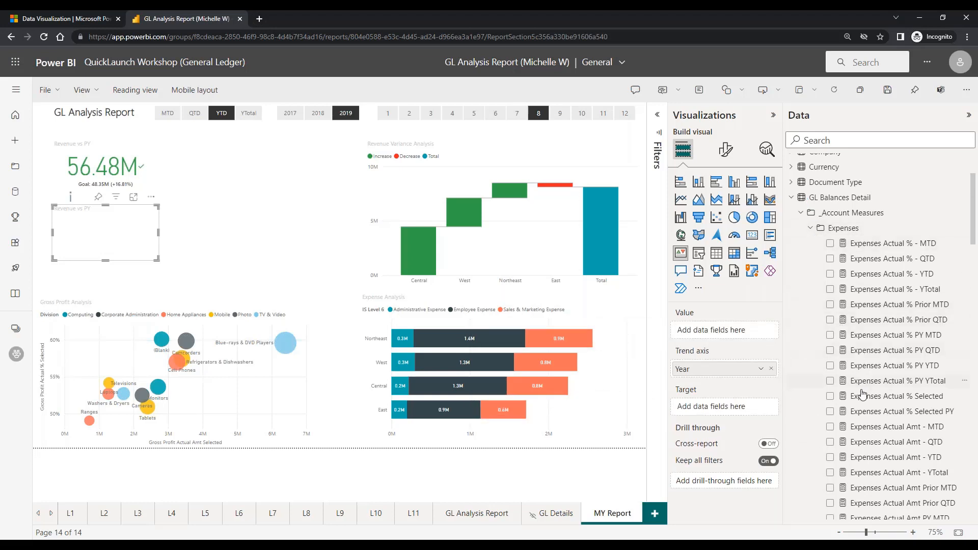
pyautogui.scroll(-5, 852, 424)
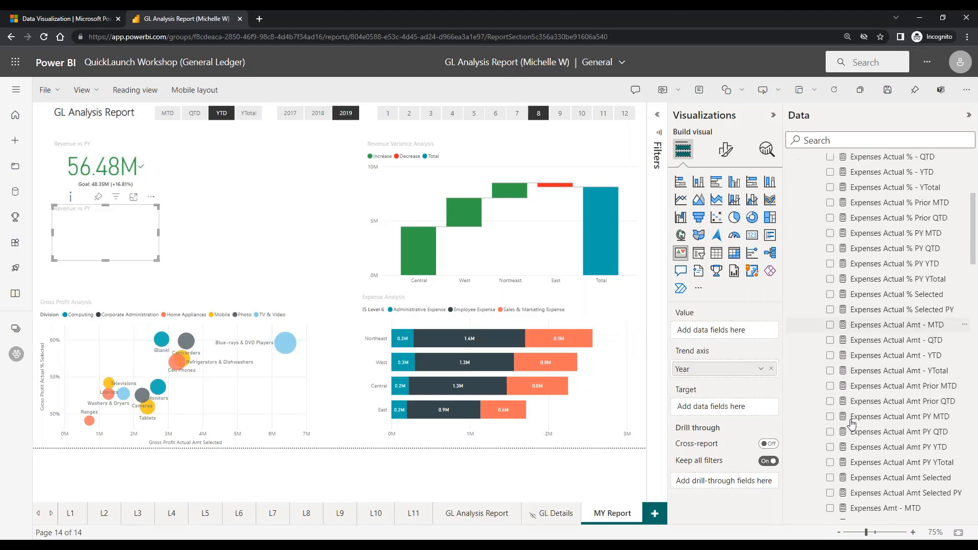
pyautogui.click(831, 427)
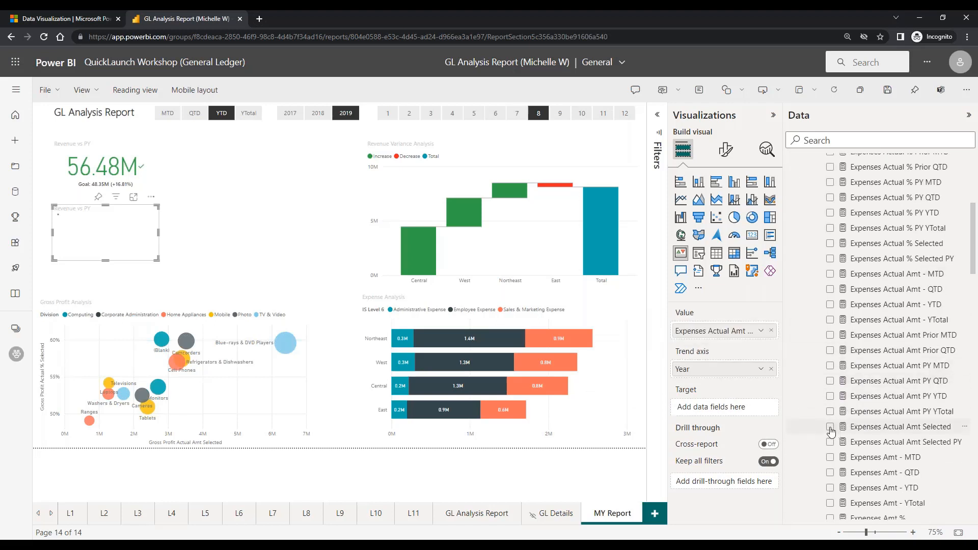
pyautogui.click(830, 442)
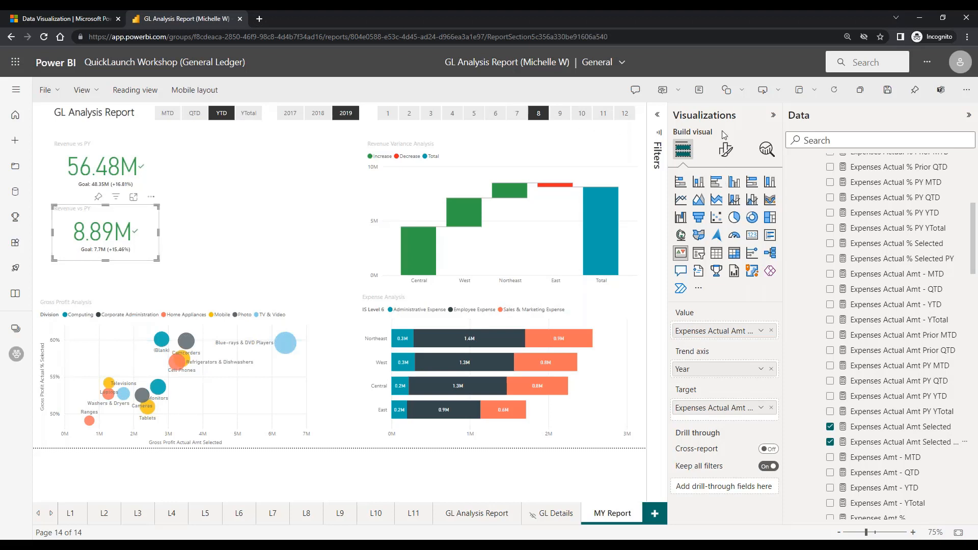
# Step: Change the title of the lower KPI visual to "Expenses vs PY"
pyautogui.click(725, 152)
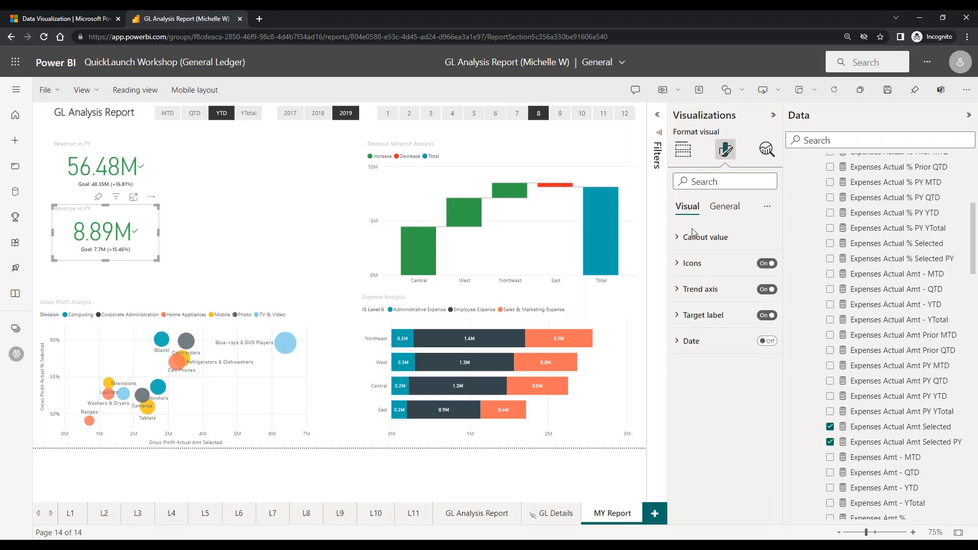
pyautogui.click(716, 213)
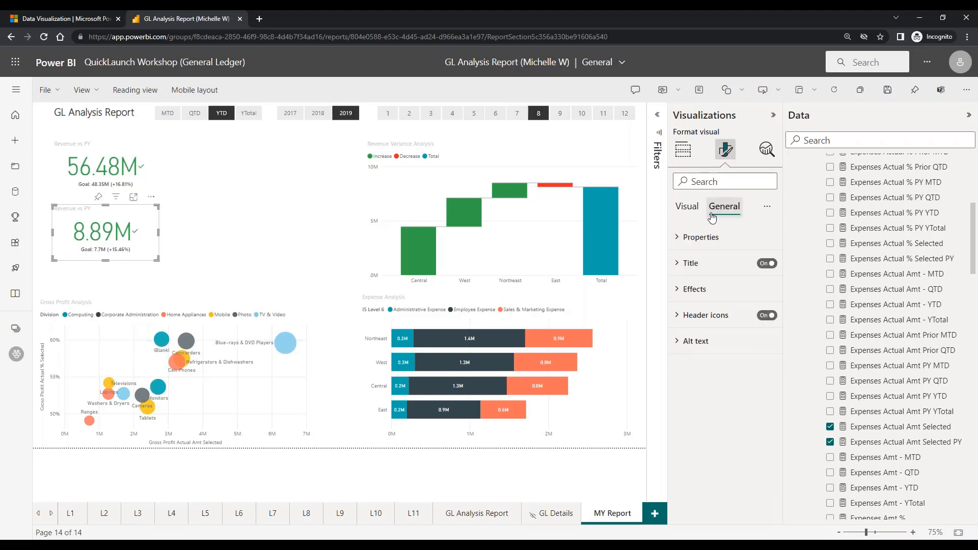
pyautogui.click(691, 264)
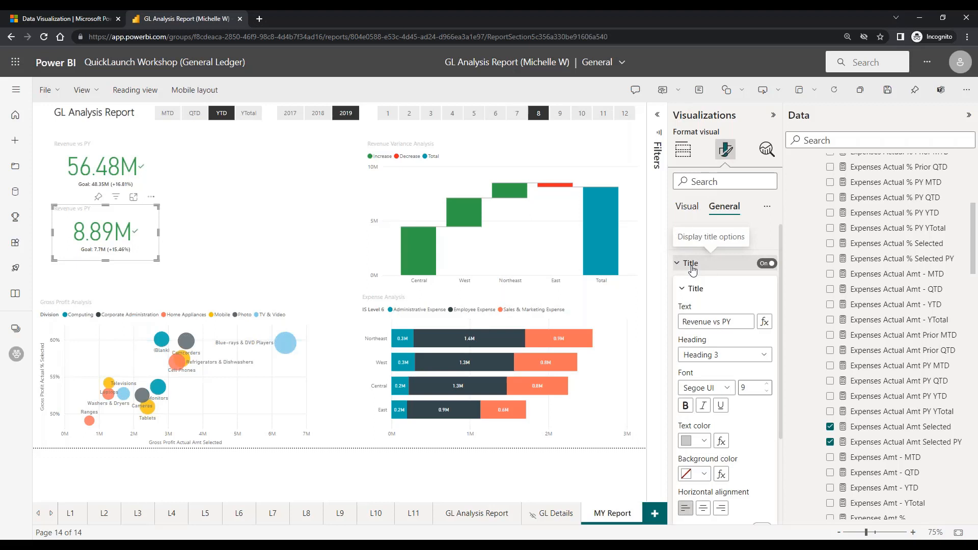
pyautogui.doubleClick(710, 331)
pyautogui.doubleClick(710, 321)
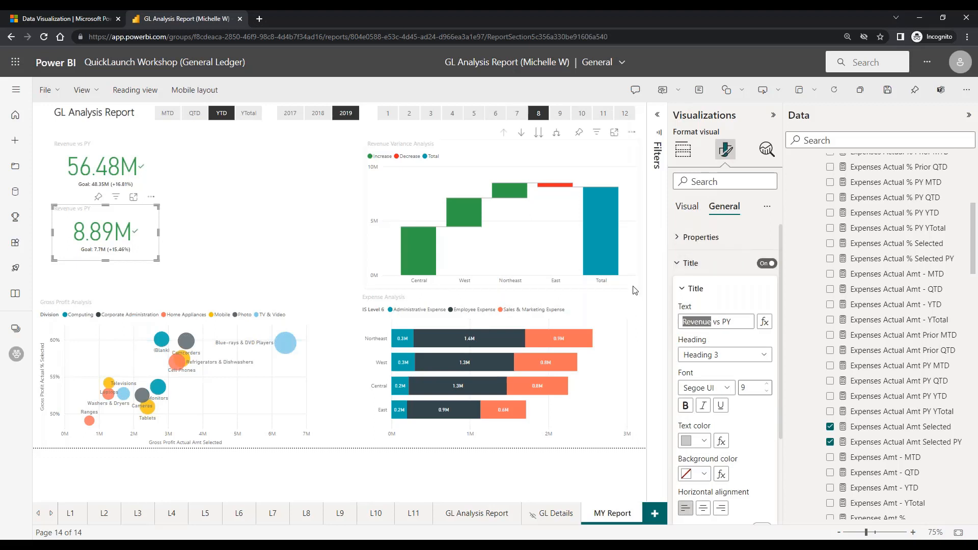
pyautogui.write('Expenses')
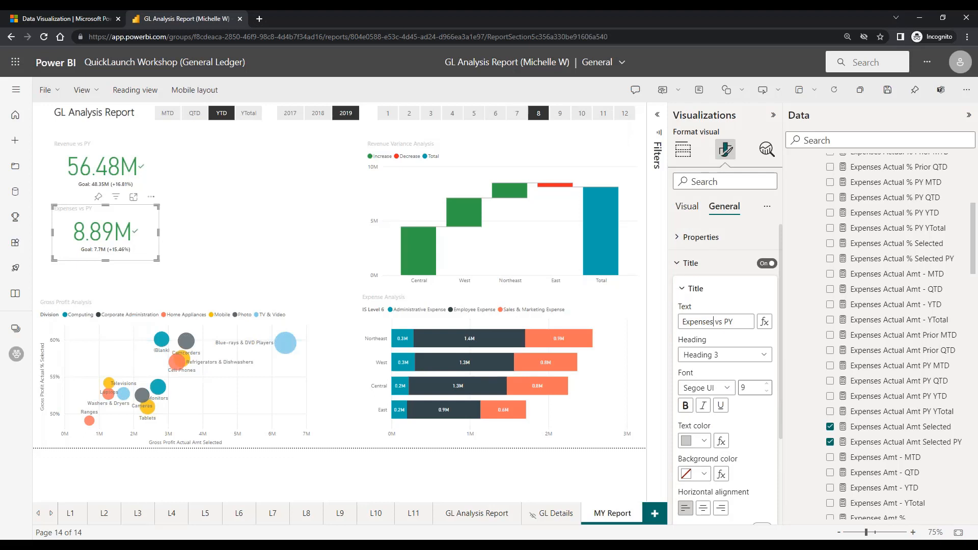
pyautogui.click(678, 272)
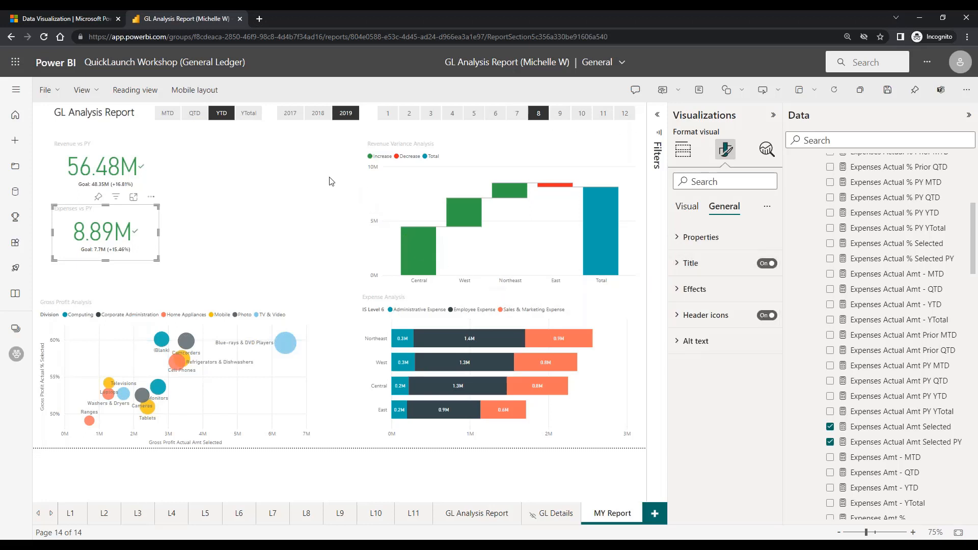
# Step: Filter the report page to month 12 of 2019 and deselect the month slicer
pyautogui.click(346, 117)
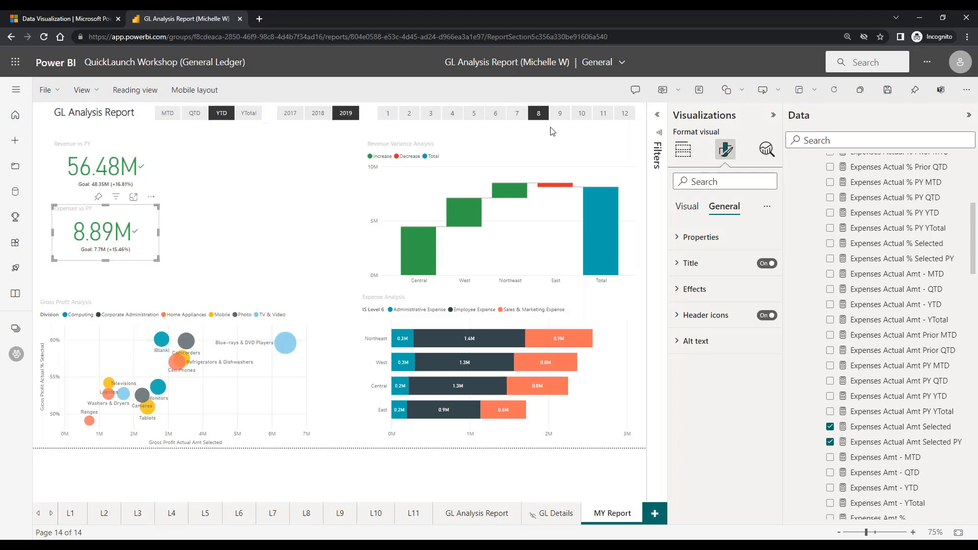
pyautogui.click(619, 120)
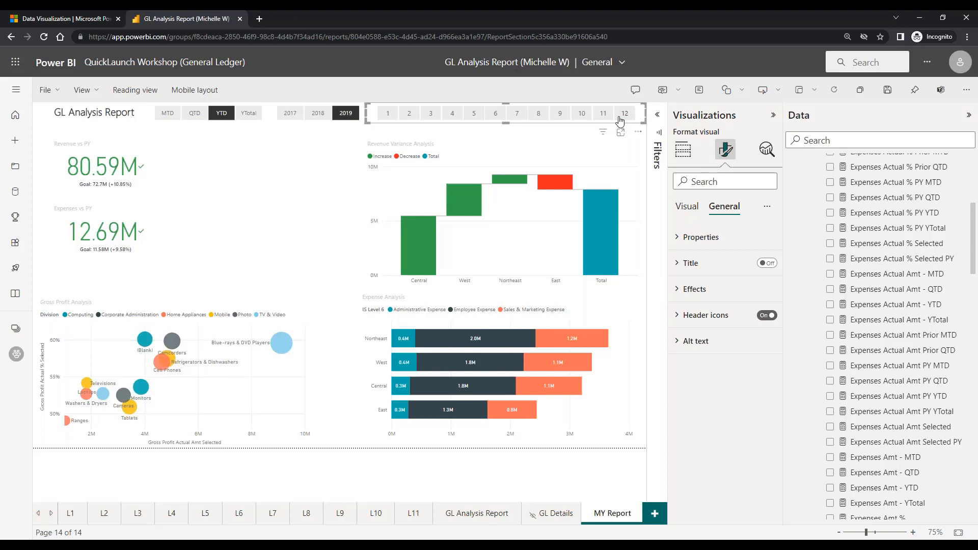
pyautogui.click(306, 213)
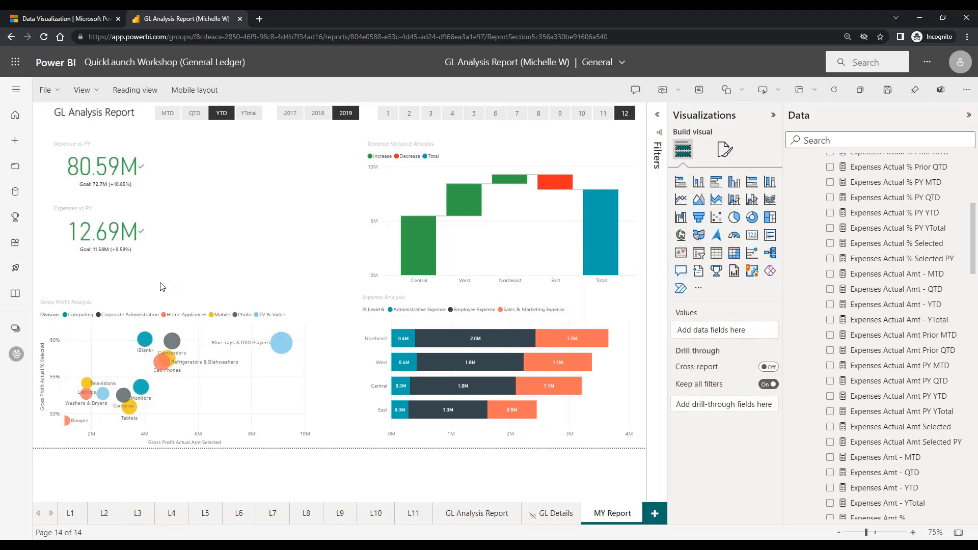
# Step: Set the trend axis direction of the Expenses vs PY KPI to Low is good
pyautogui.click(153, 255)
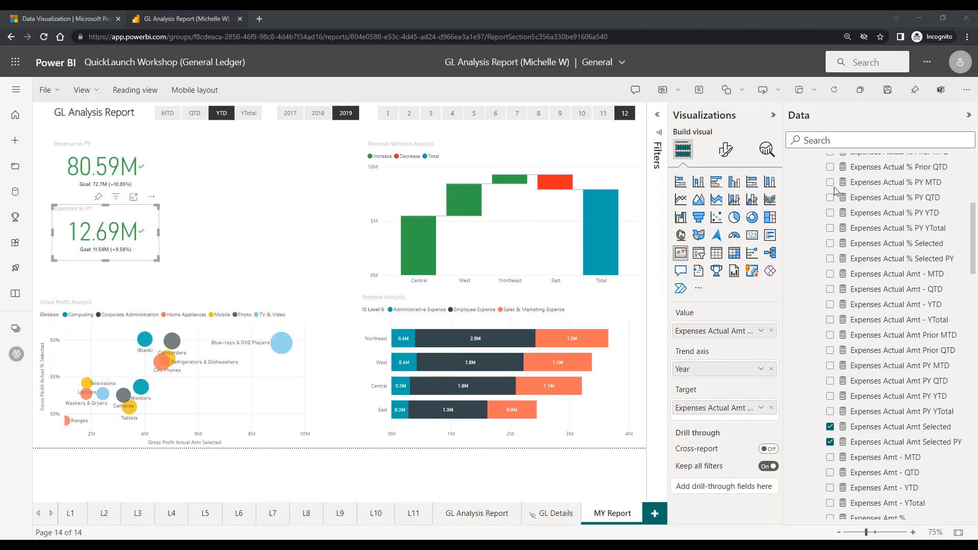
pyautogui.click(727, 152)
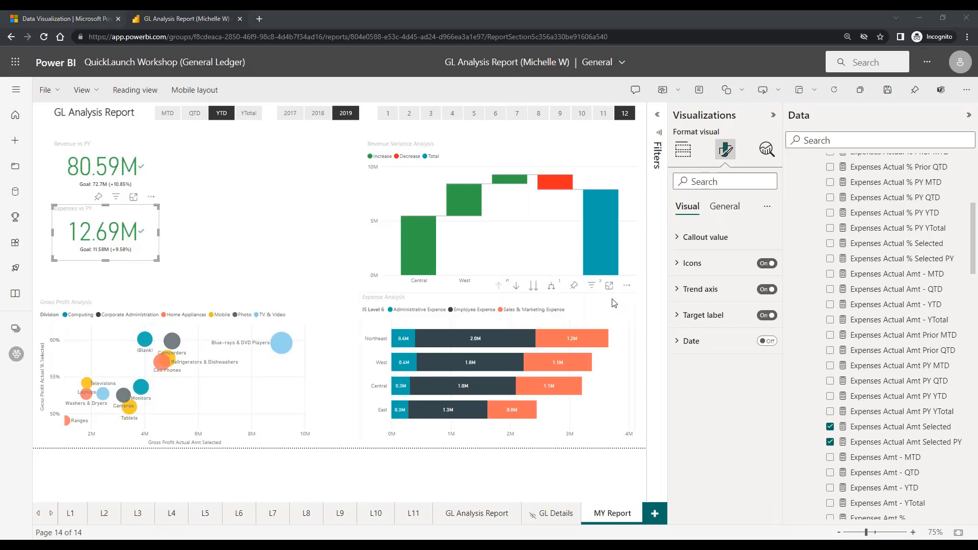
pyautogui.click(677, 291)
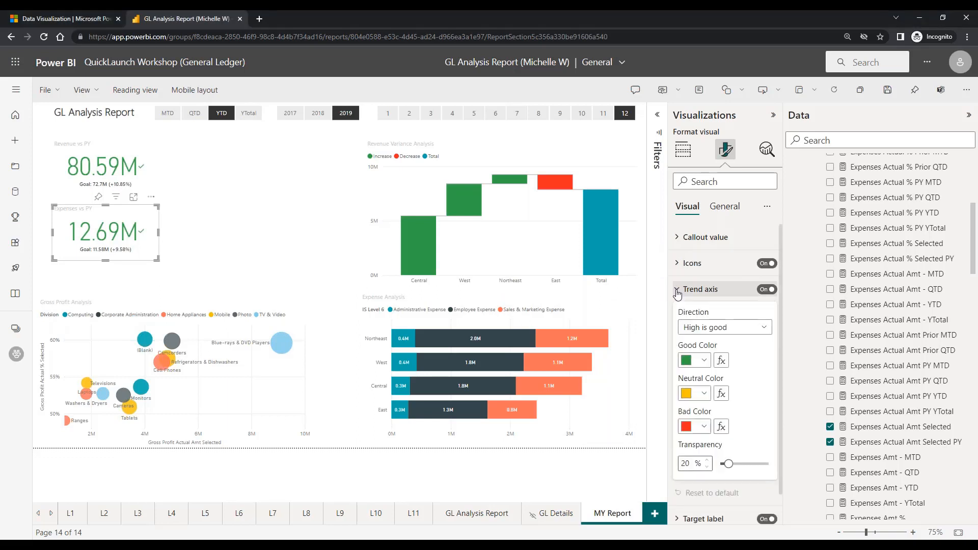
pyautogui.click(758, 331)
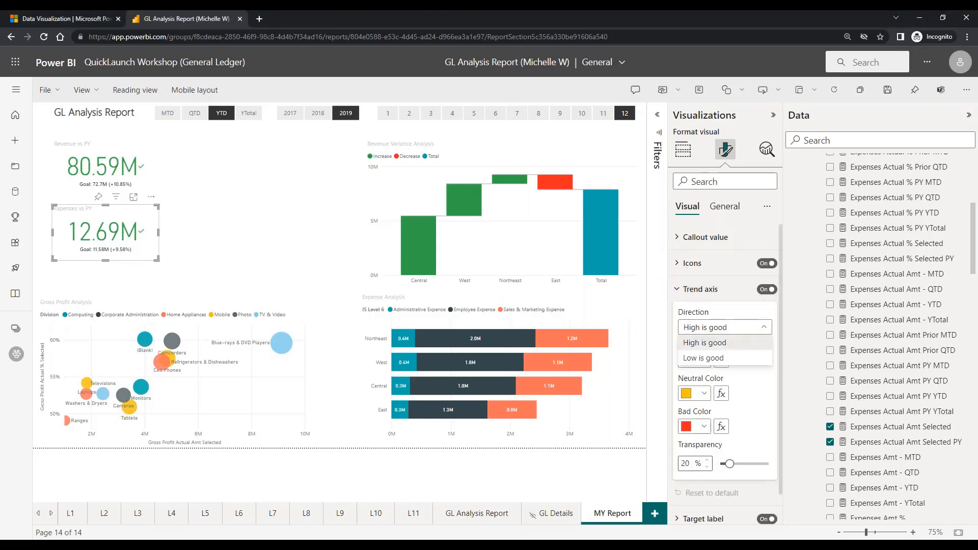
pyautogui.click(712, 361)
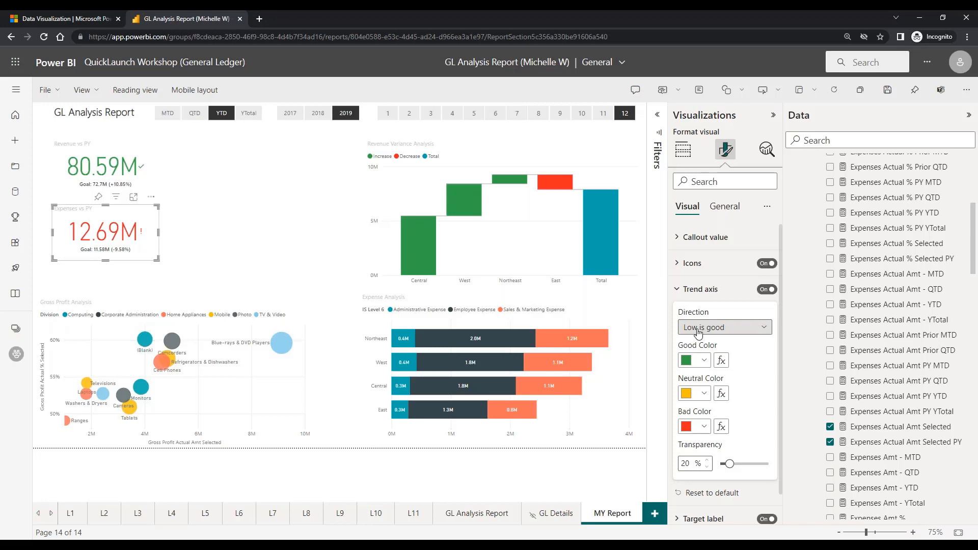
pyautogui.click(239, 260)
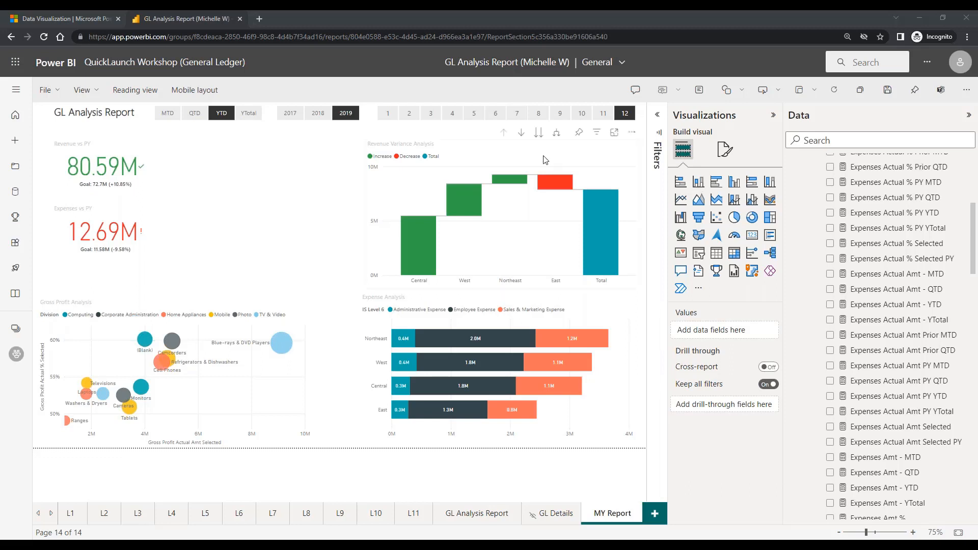
# Step: Place the Revenue Variance Analysis and Expense Analysis charts side by side next to the KPIs, narrowing the revenue chart and shortening both to equal height
pyautogui.moveTo(544, 159); pyautogui.dragTo(332, 146)
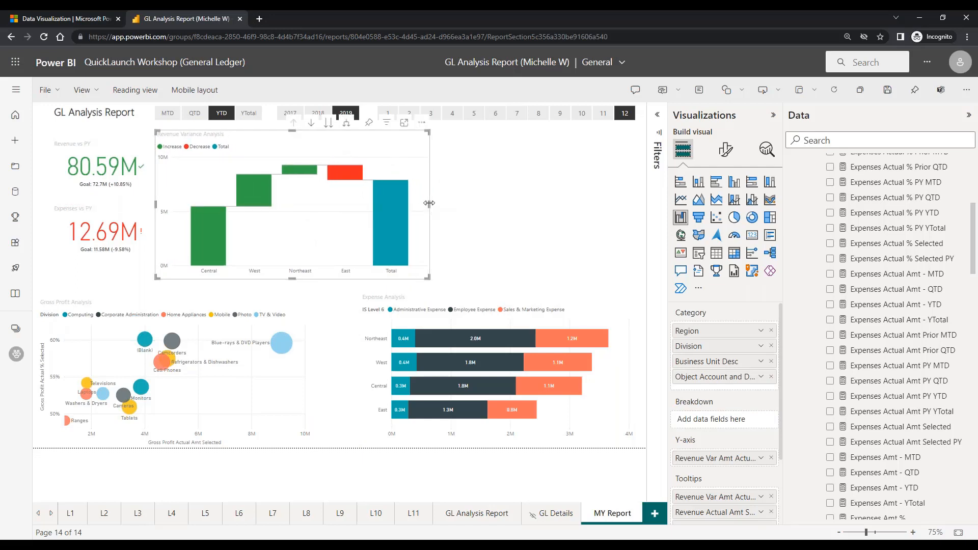
pyautogui.moveTo(429, 204); pyautogui.dragTo(367, 201)
pyautogui.moveTo(264, 281); pyautogui.dragTo(260, 261)
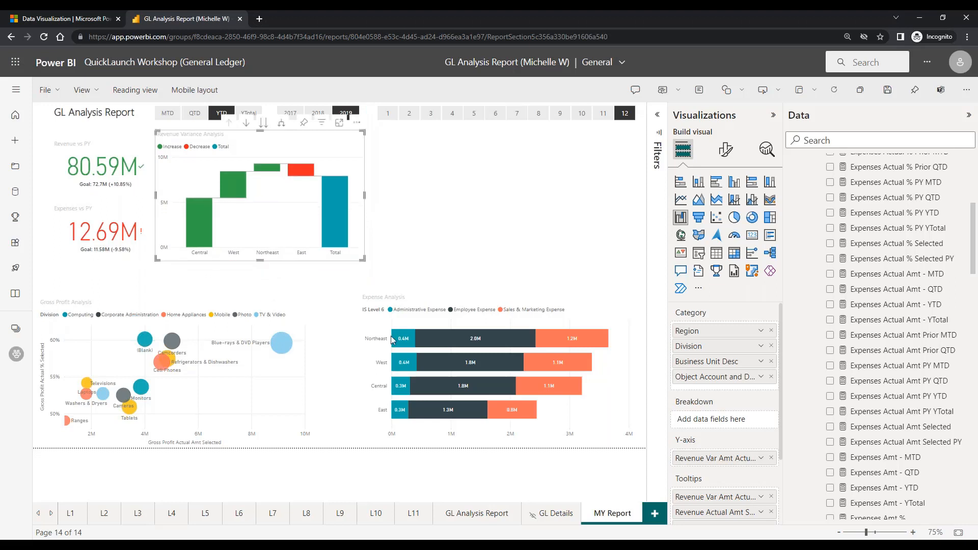
pyautogui.moveTo(489, 305); pyautogui.dragTo(526, 140)
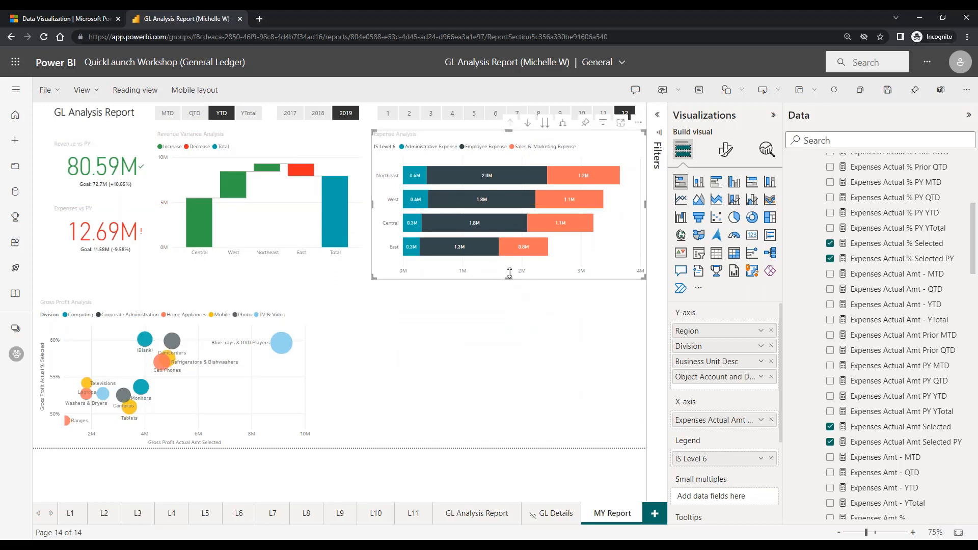
pyautogui.moveTo(510, 273)
pyautogui.mouseDown()
pyautogui.moveTo(517, 255)
pyautogui.moveTo(516, 264)
pyautogui.mouseUp()
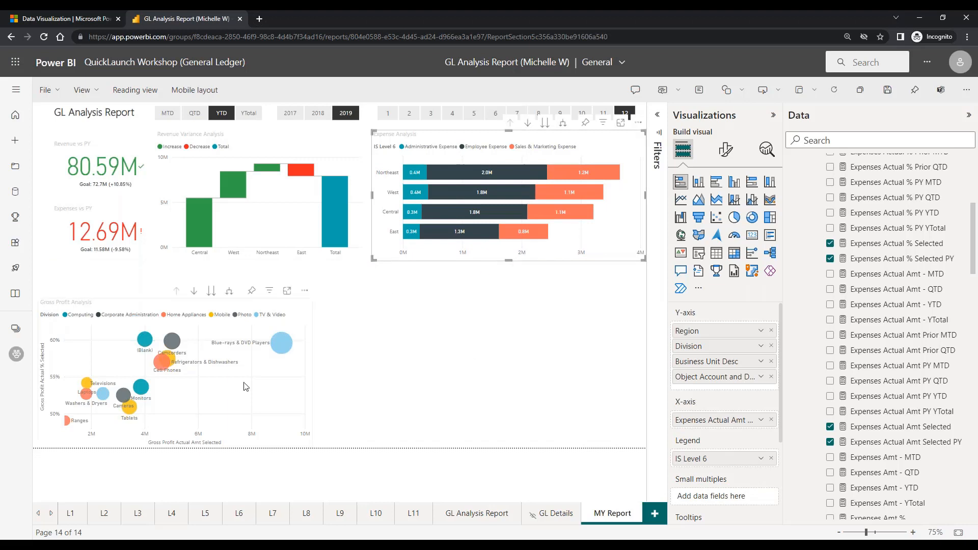
# Step: Enlarge the Gross Profit Analysis scatter chart upward to just below the KPIs and widen it slightly
pyautogui.click(157, 306)
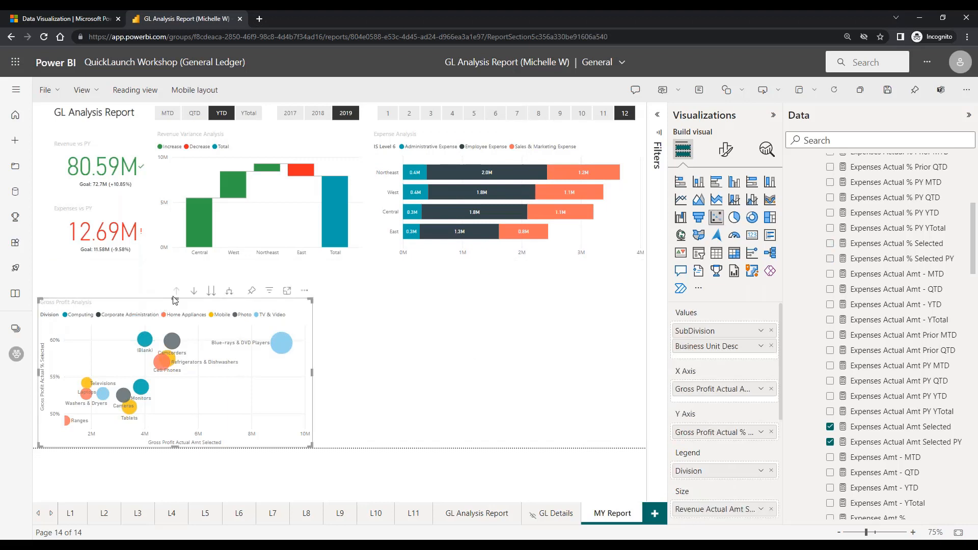
pyautogui.moveTo(175, 302); pyautogui.dragTo(175, 276)
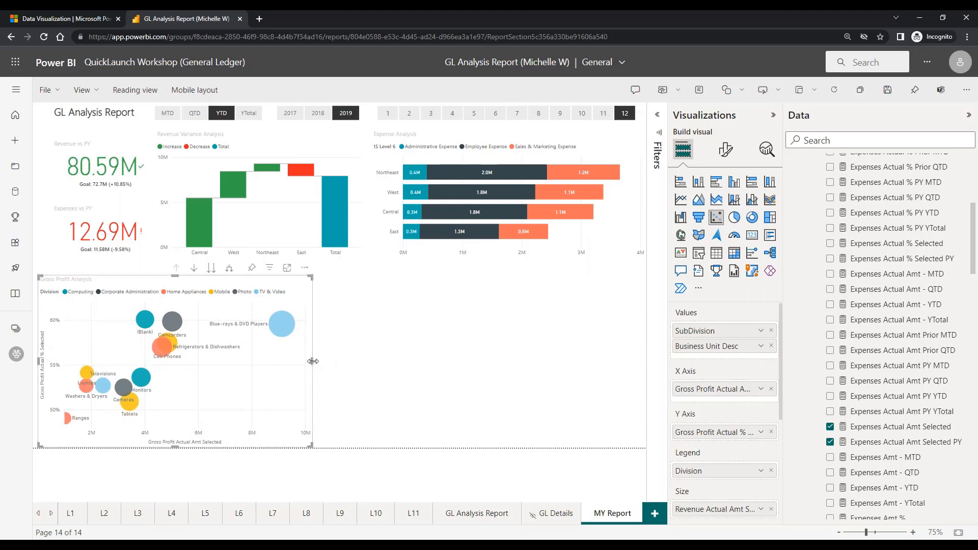
pyautogui.moveTo(313, 362); pyautogui.dragTo(326, 364)
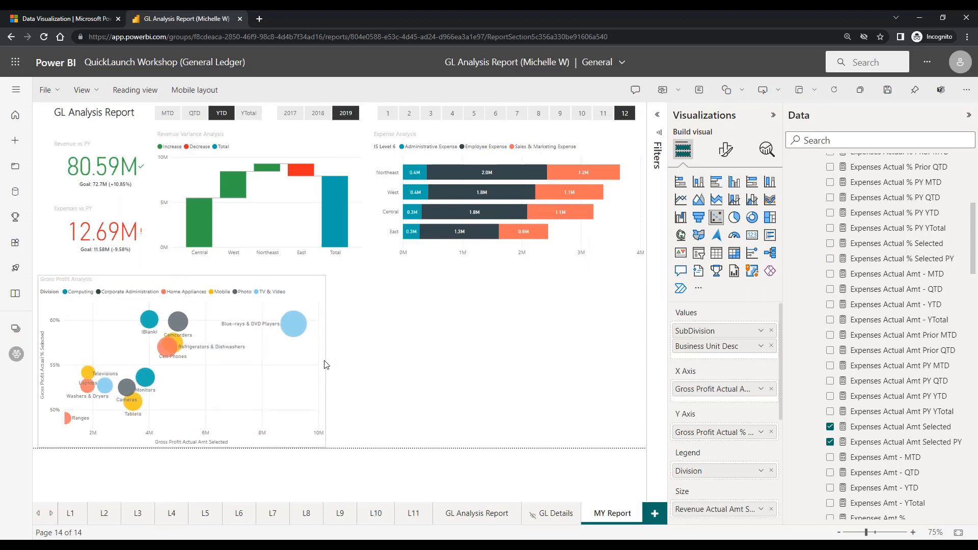
pyautogui.click(423, 367)
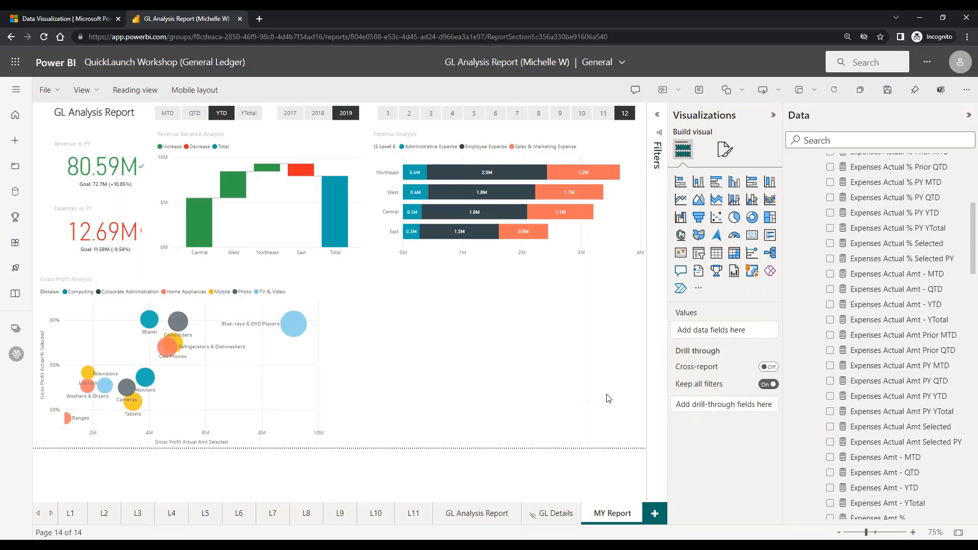